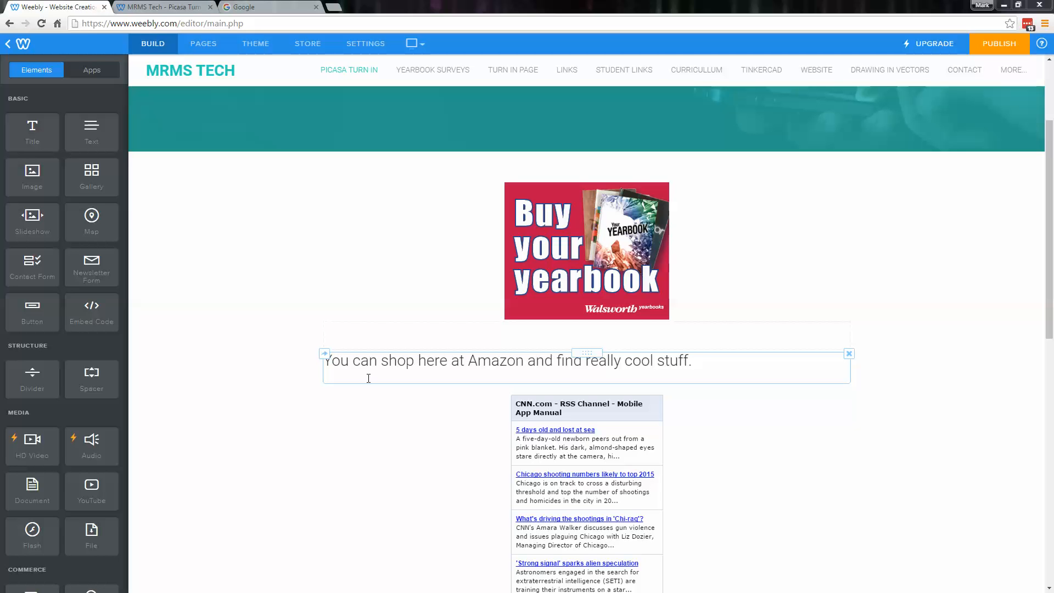
Step: Start a website URL link on the word "Amazon" in the sentence below the yearbook banner
{"action": "left_click", "coordinate": [335, 361]}
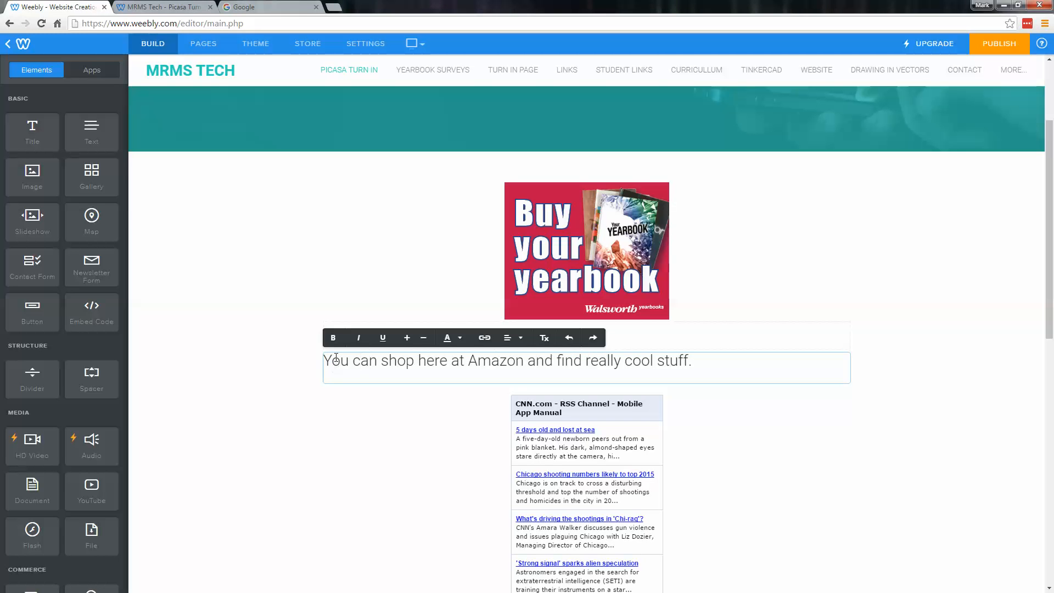
{"action": "left_click_drag", "start_coordinate": [473, 362], "coordinate": [524, 361]}
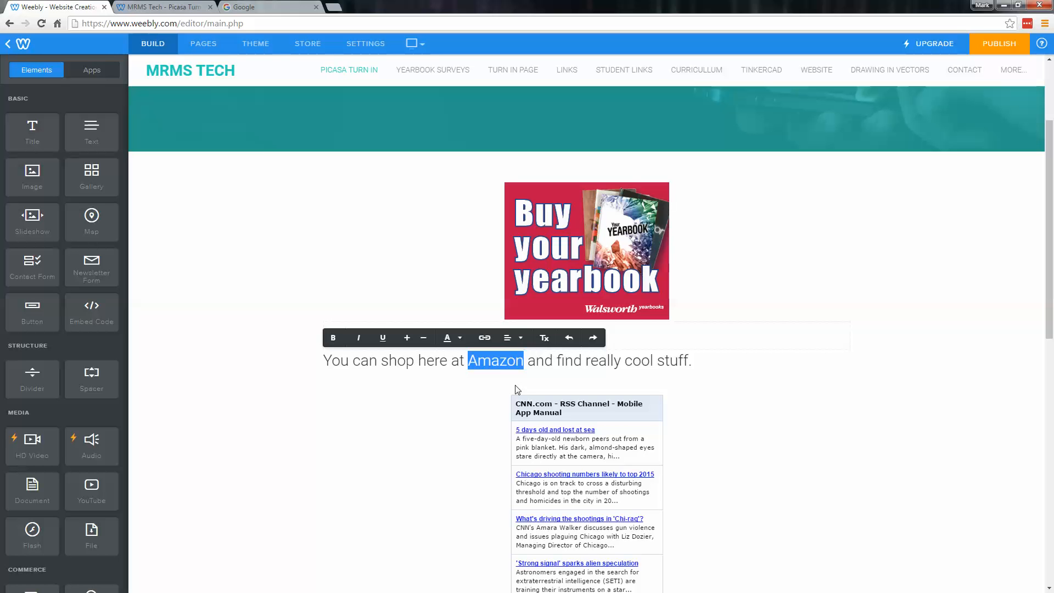
{"action": "left_click", "coordinate": [490, 340]}
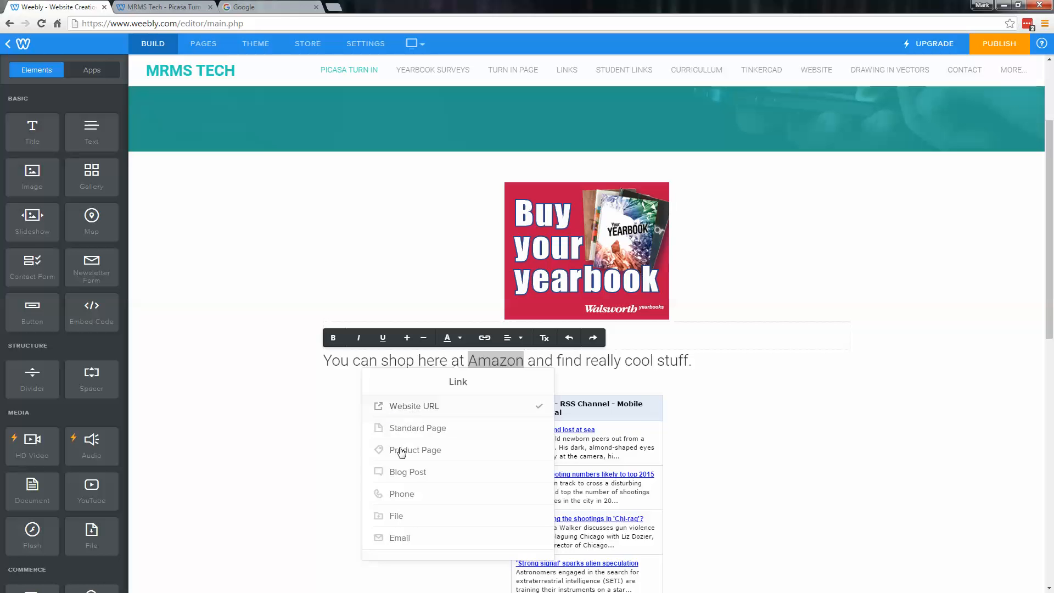
{"action": "left_click", "coordinate": [426, 408]}
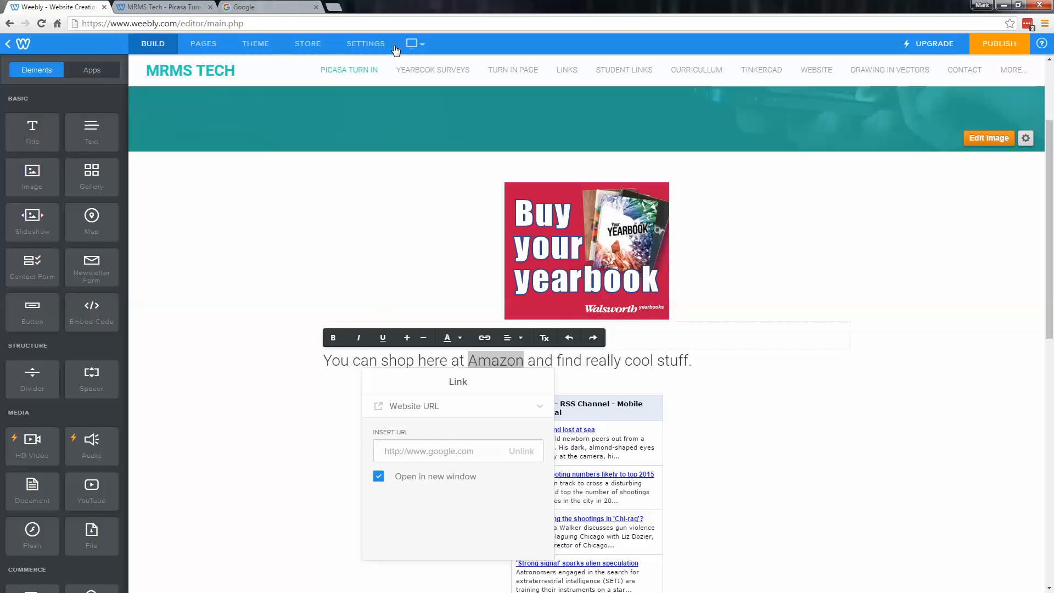
Step: Load amazon.com in the browser tab showing Google and copy the page's address
{"action": "left_click", "coordinate": [300, 9]}
{"action": "left_click", "coordinate": [210, 25]}
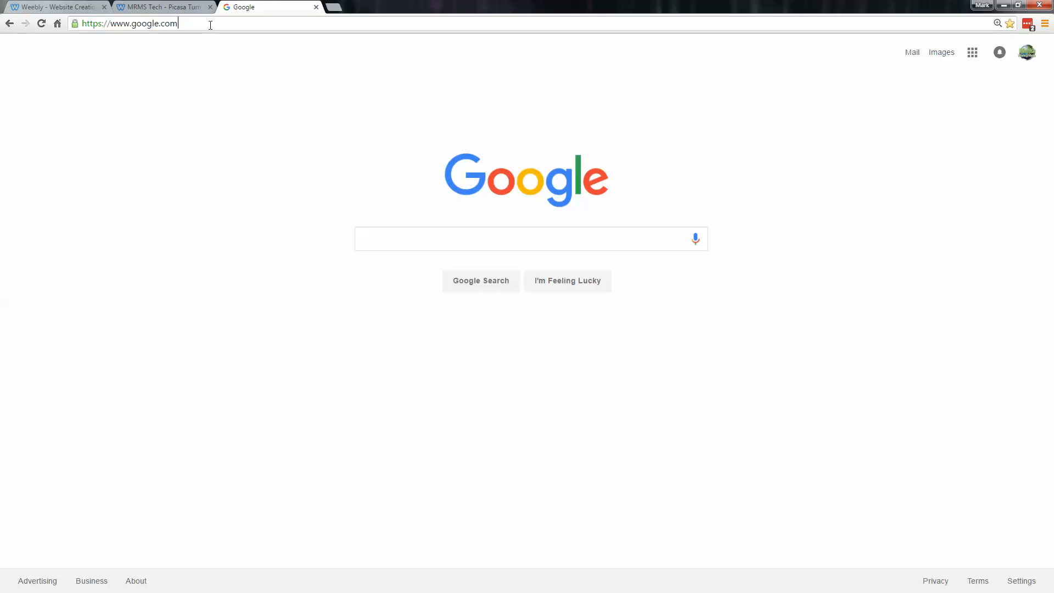
{"action": "key", "text": "BackSpace"}
{"action": "key", "text": "BackSpace"}
{"action": "key", "text": "BackSpace"}
{"action": "key", "text": "BackSpace"}
{"action": "key", "text": "BackSpace"}
{"action": "key", "text": "BackSpace"}
{"action": "key", "text": "BackSpace"}
{"action": "key", "text": "BackSpace"}
{"action": "key", "text": "BackSpace"}
{"action": "key", "text": "BackSpace"}
{"action": "key", "text": "BackSpace"}
{"action": "key", "text": "BackSpace"}
{"action": "key", "text": "BackSpace"}
{"action": "key", "text": "BackSpace"}
{"action": "key", "text": "BackSpace"}
{"action": "key", "text": "BackSpace"}
{"action": "key", "text": "BackSpace"}
{"action": "key", "text": "BackSpace"}
{"action": "key", "text": "BackSpace"}
{"action": "key", "text": "BackSpace"}
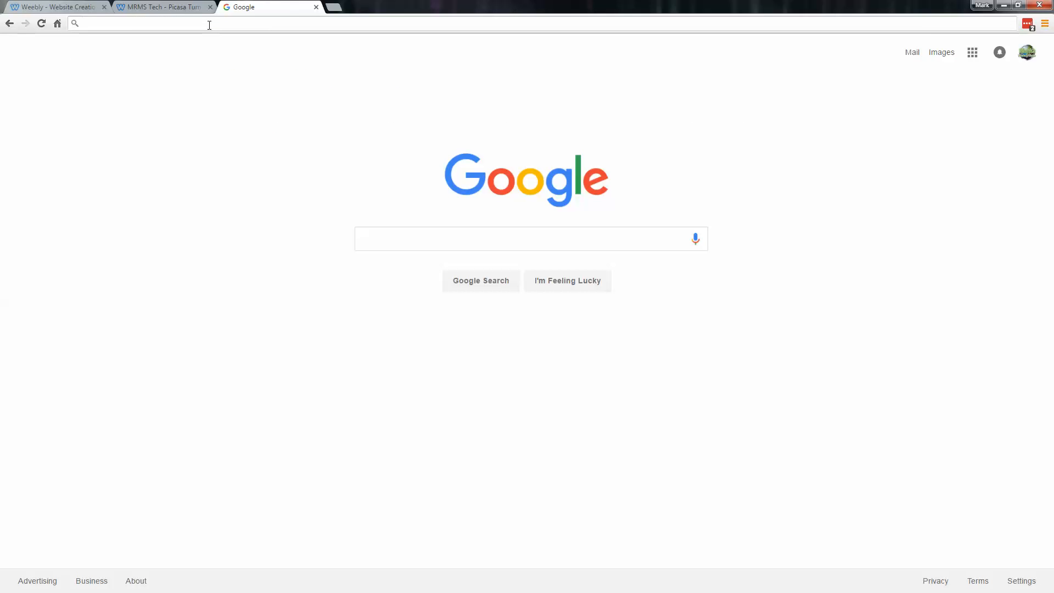
{"action": "type", "text": "amazon.com"}
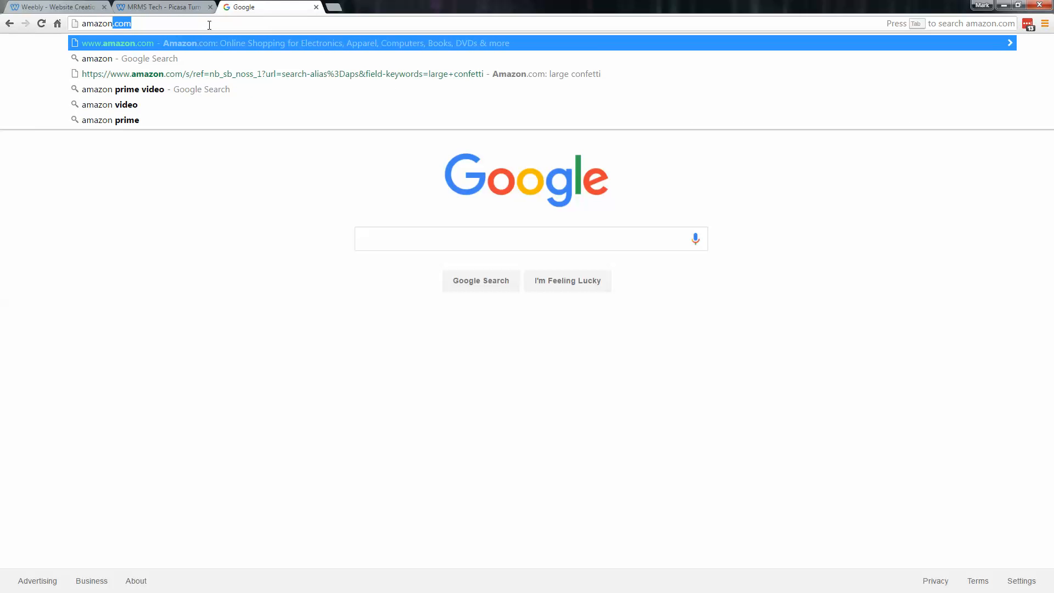
{"action": "key", "text": "Return"}
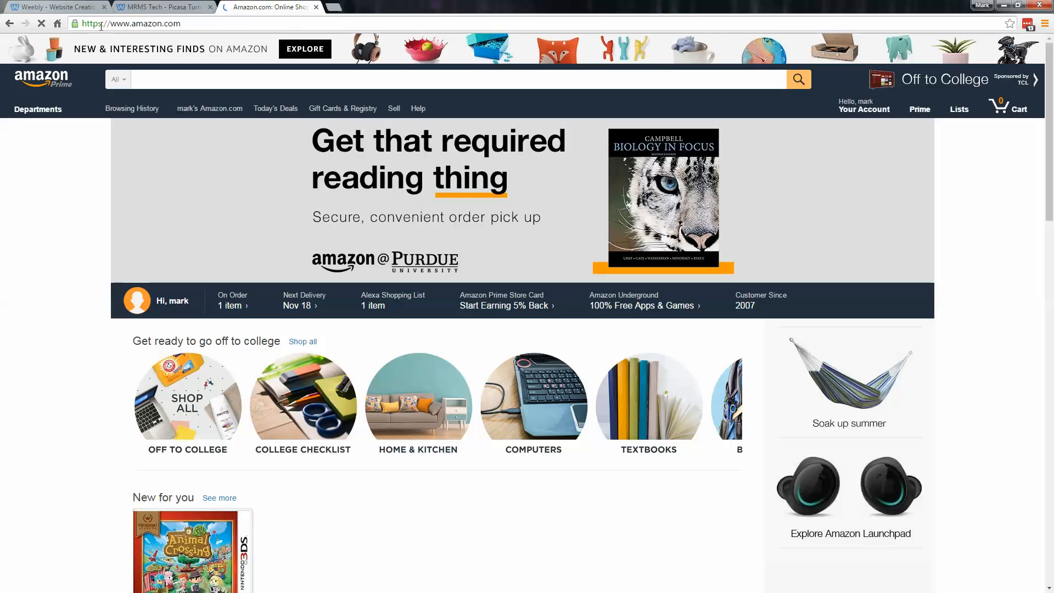
{"action": "left_click", "coordinate": [101, 23]}
{"action": "key", "text": "ctrl+c"}
{"action": "left_click", "coordinate": [136, 7]}
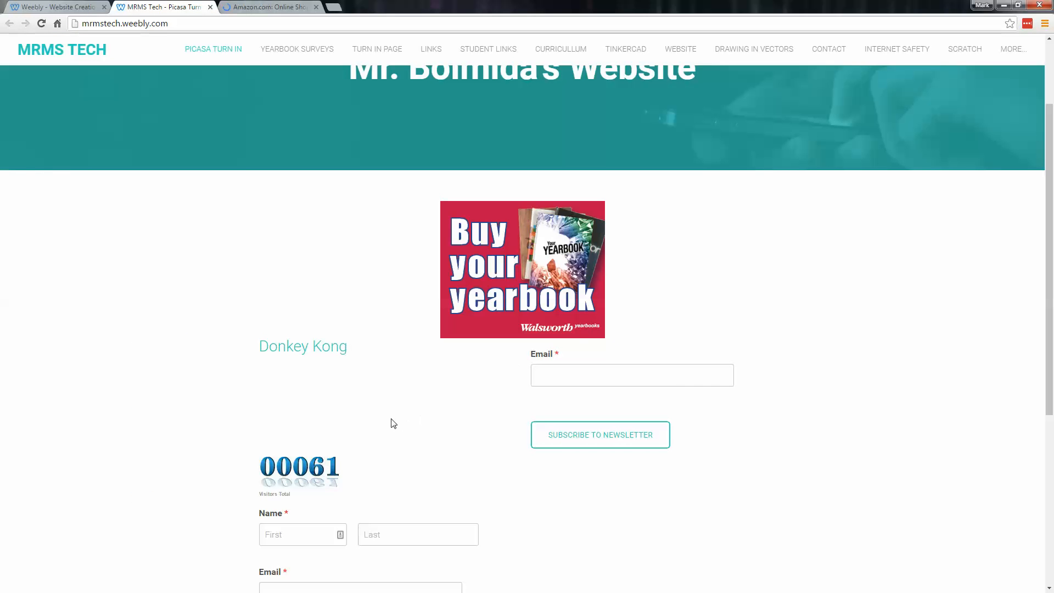
{"action": "left_click", "coordinate": [62, 8]}
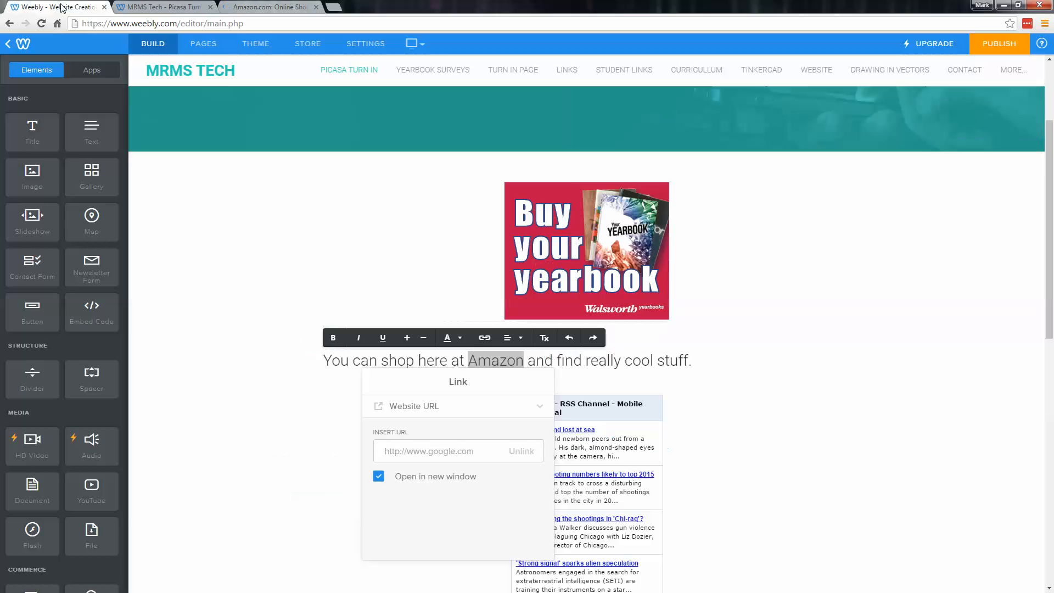
{"action": "left_click", "coordinate": [483, 452]}
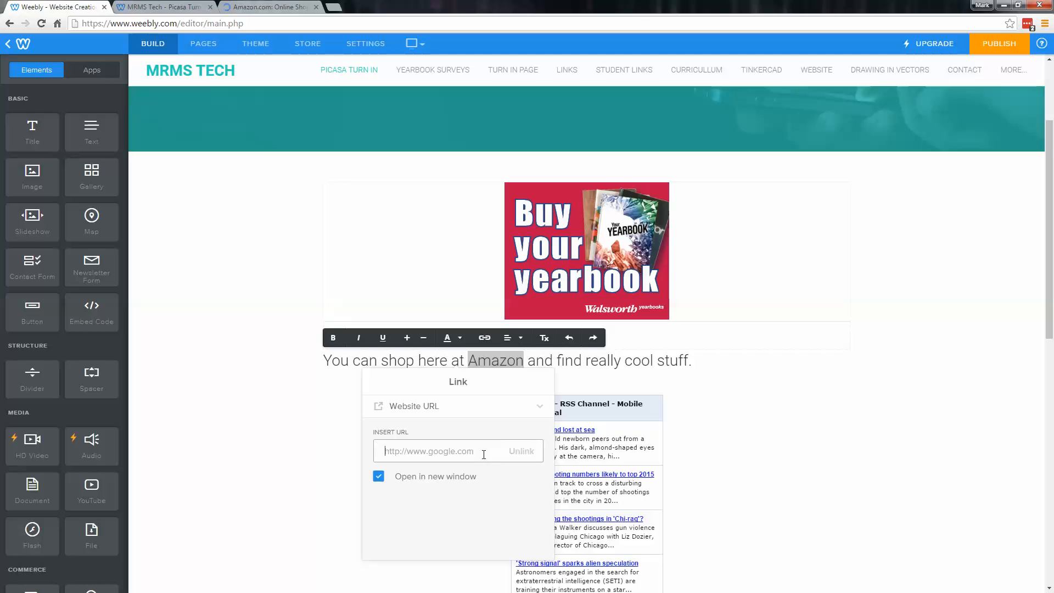
{"action": "key", "text": "ctrl+v"}
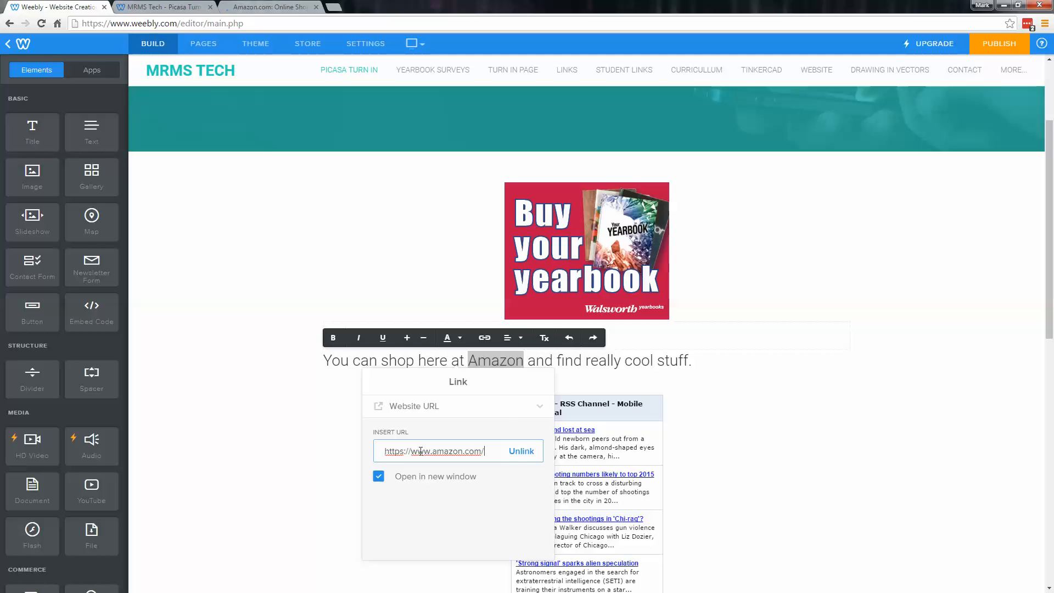
{"action": "left_click", "coordinate": [306, 418]}
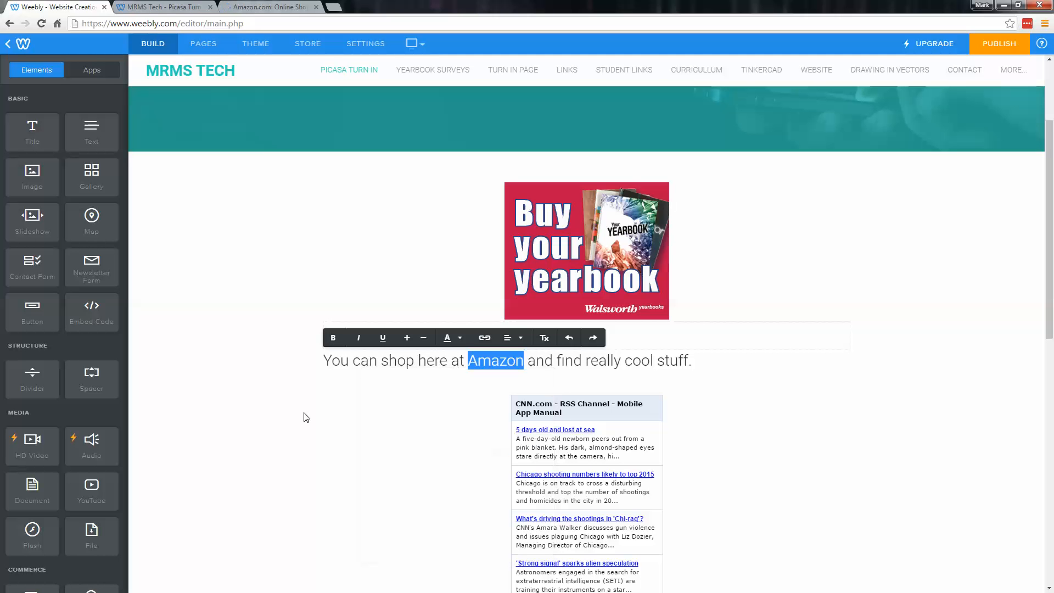
{"action": "left_click", "coordinate": [254, 448]}
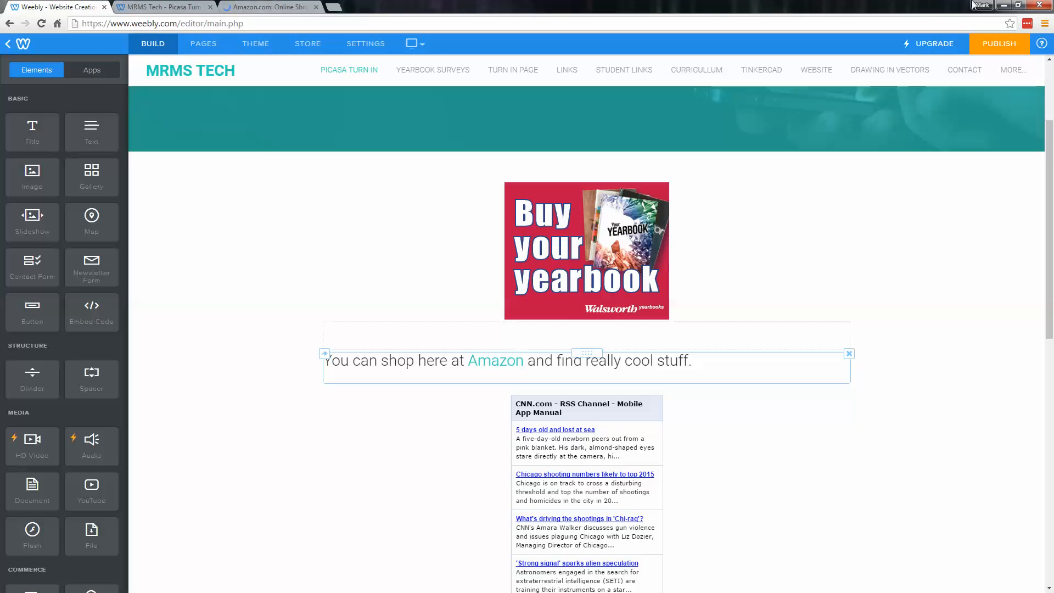
Step: Publish the website, test the Amazon link on the live page, and return to the editor
{"action": "left_click", "coordinate": [1004, 49]}
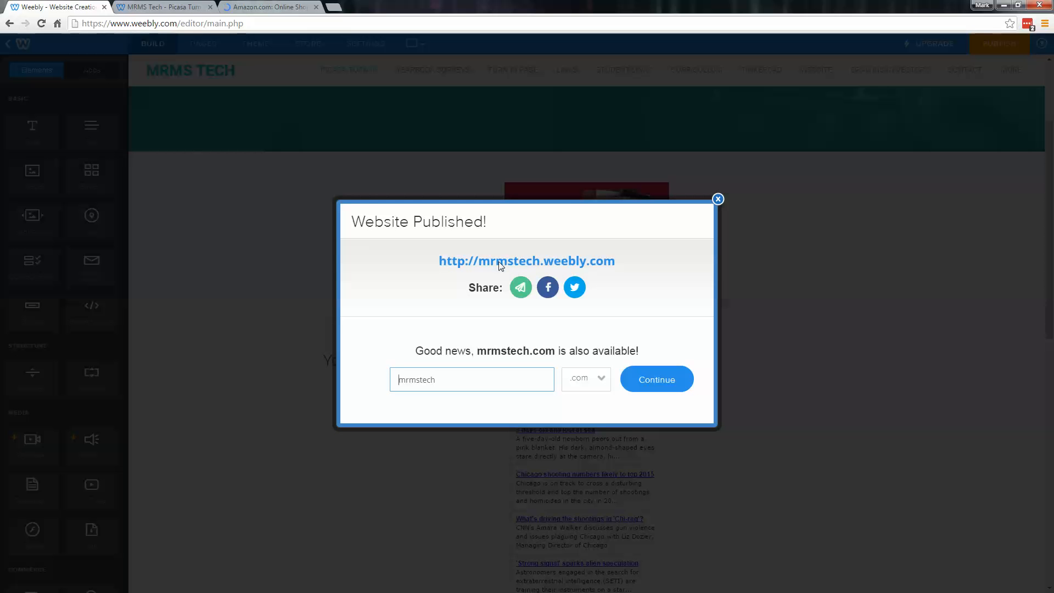
{"action": "left_click", "coordinate": [499, 262]}
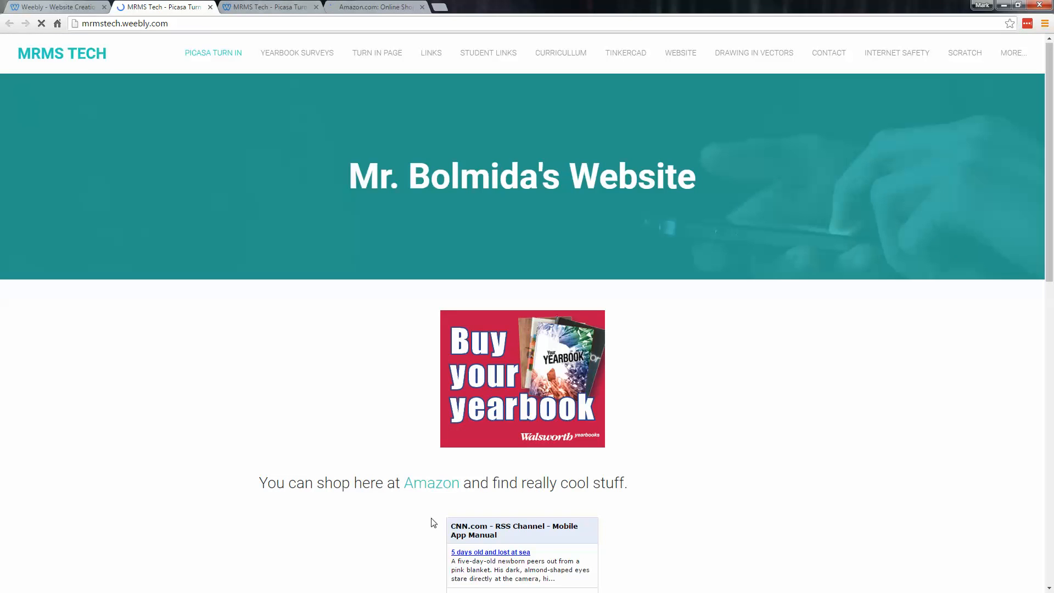
{"action": "left_click", "coordinate": [434, 487]}
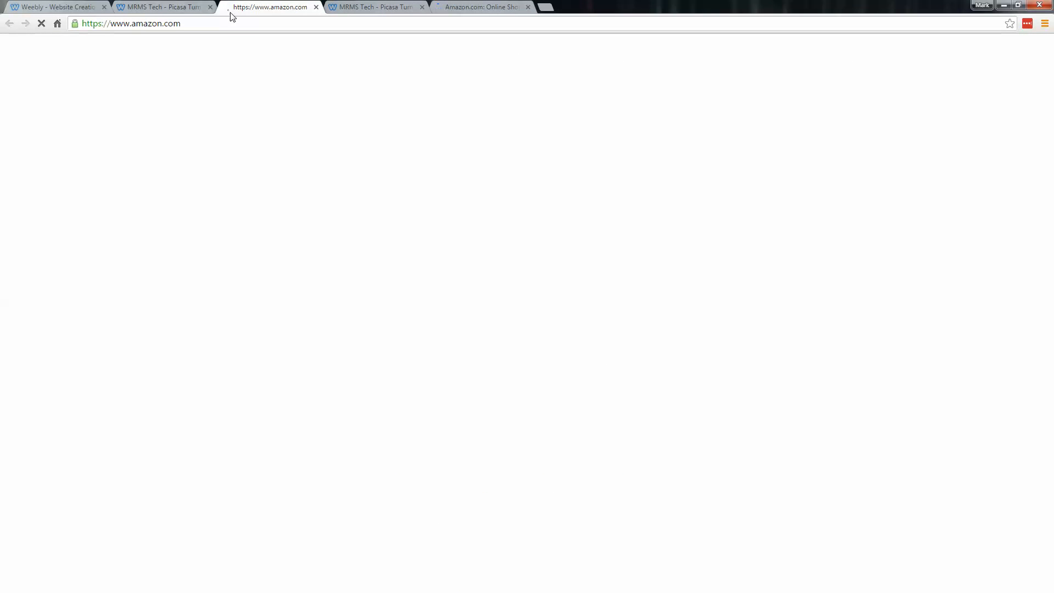
{"action": "left_click", "coordinate": [52, 8]}
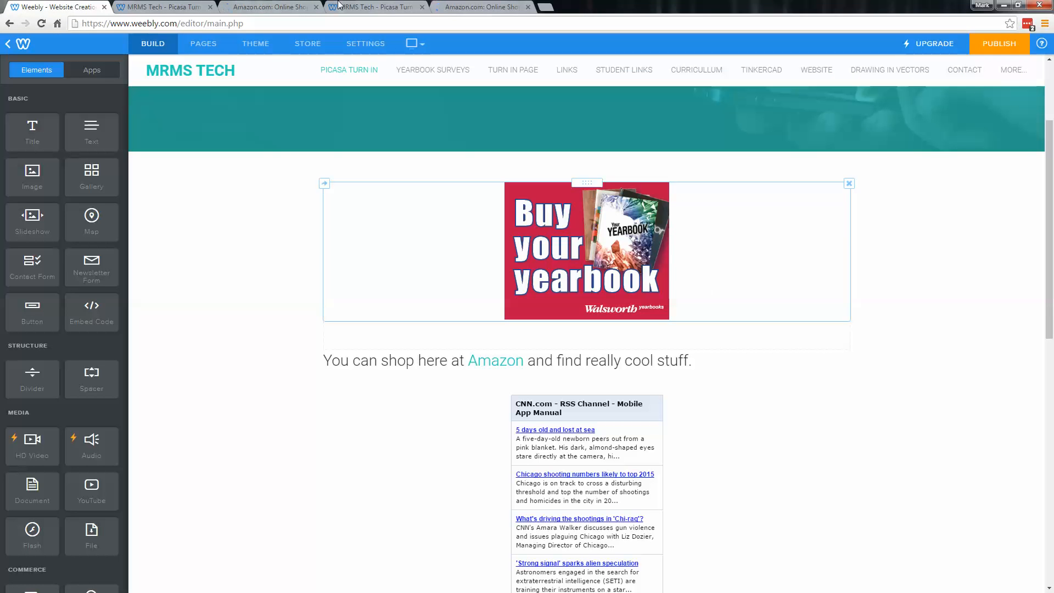
Step: Create and publish a new post on the site's Blog page
{"action": "mouse_move", "coordinate": [1013, 72]}
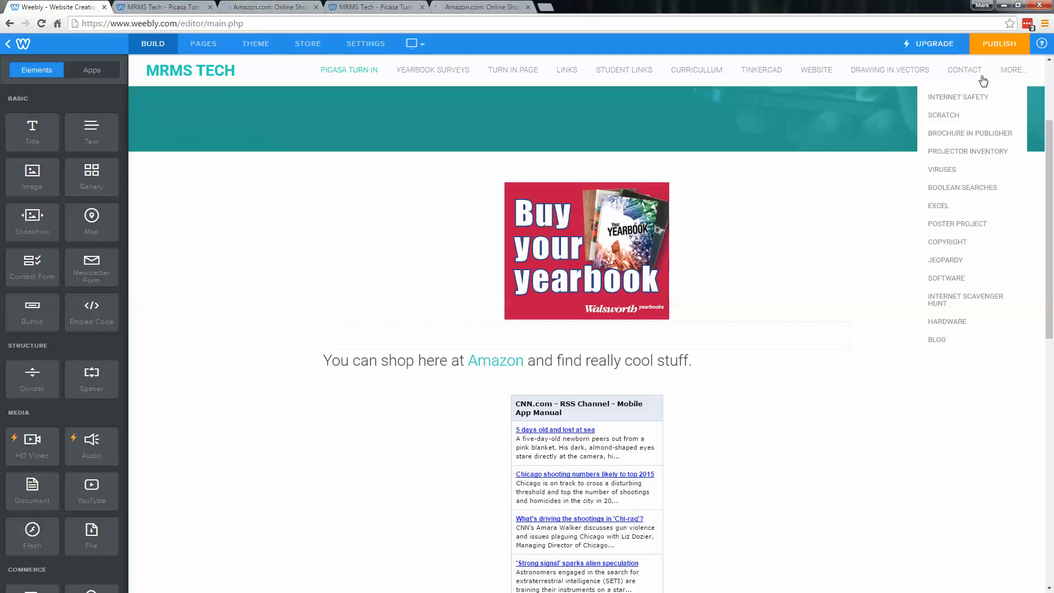
{"action": "left_click", "coordinate": [937, 340]}
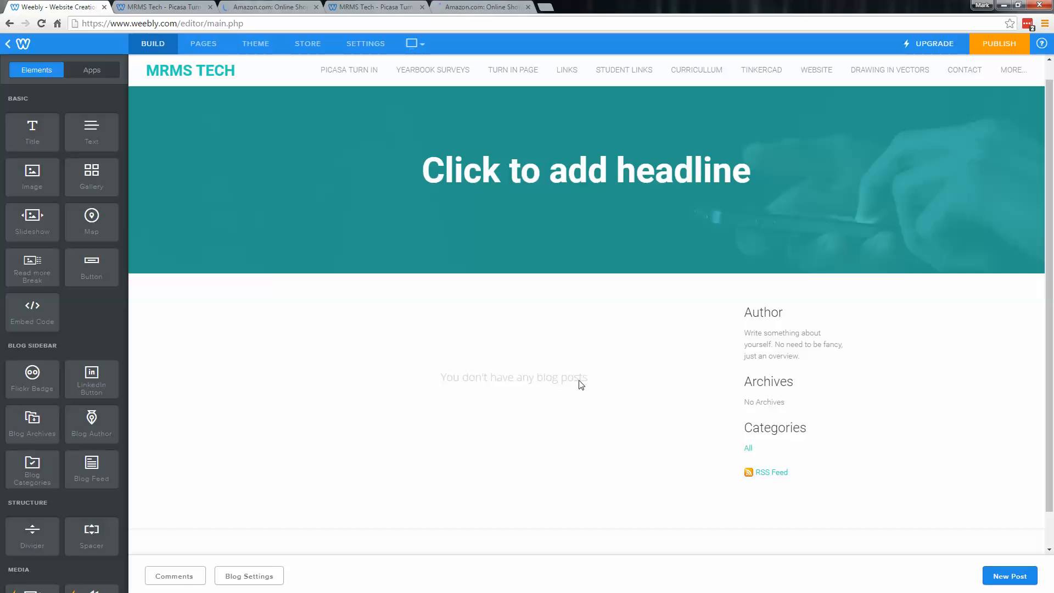
{"action": "left_click", "coordinate": [1003, 579]}
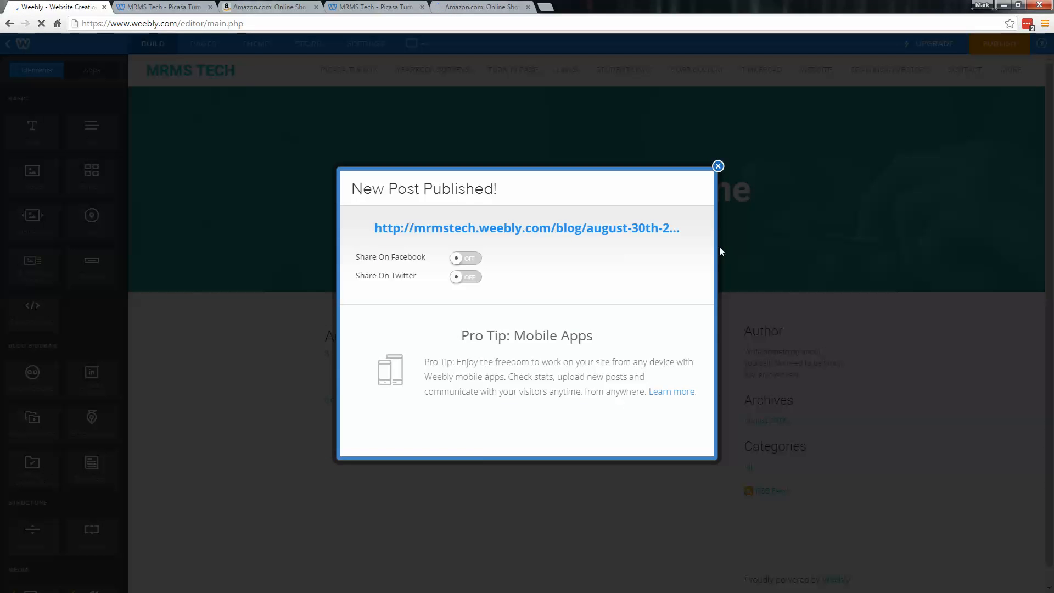
{"action": "left_click", "coordinate": [717, 166]}
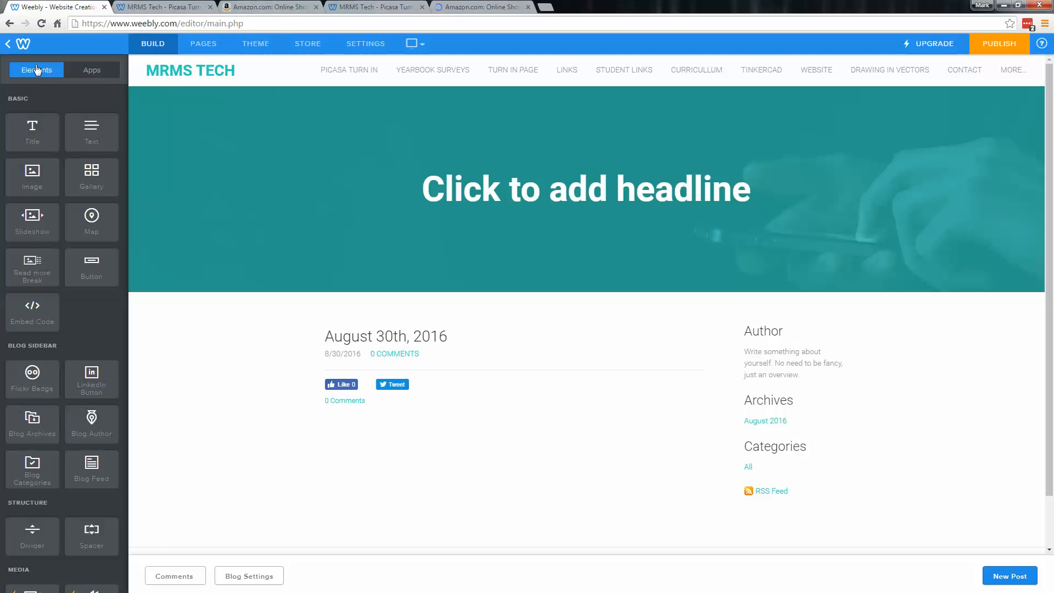
Step: View the Blog page's settings and return to the Picasa Turn In page
{"action": "left_click", "coordinate": [203, 43]}
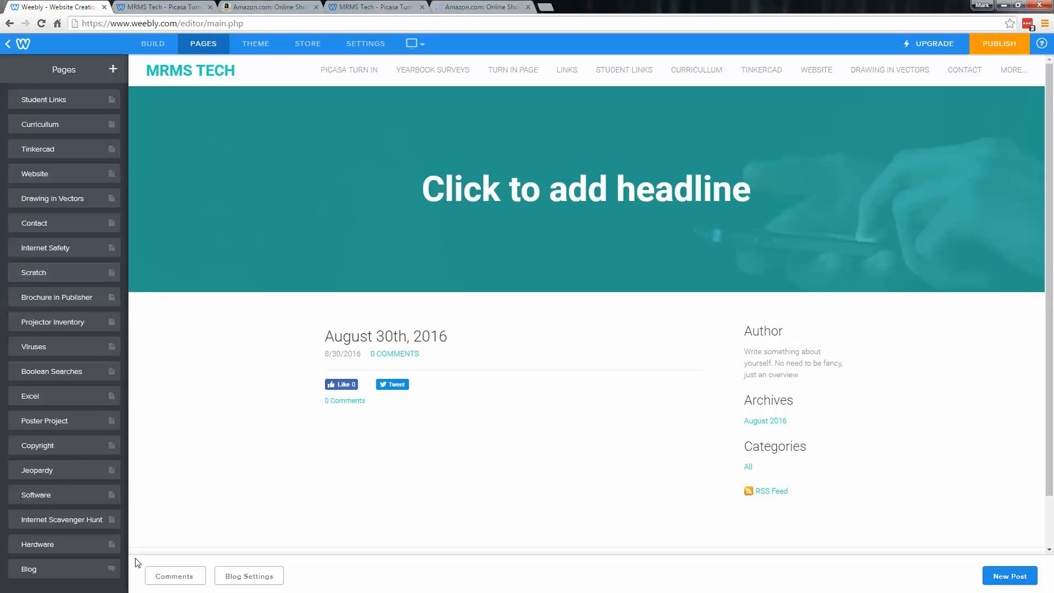
{"action": "left_click", "coordinate": [112, 571]}
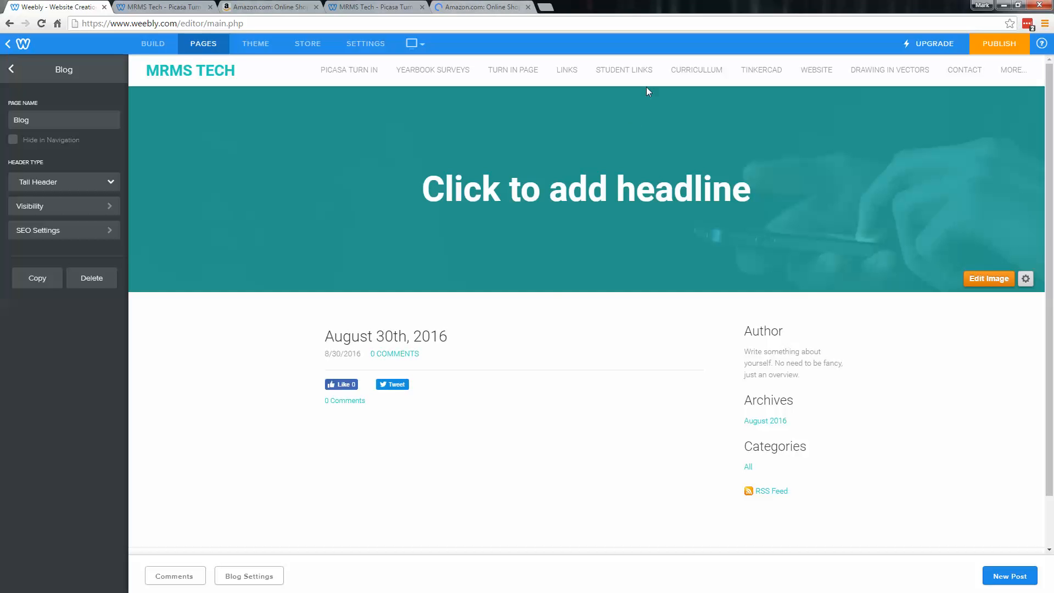
{"action": "left_click", "coordinate": [339, 73]}
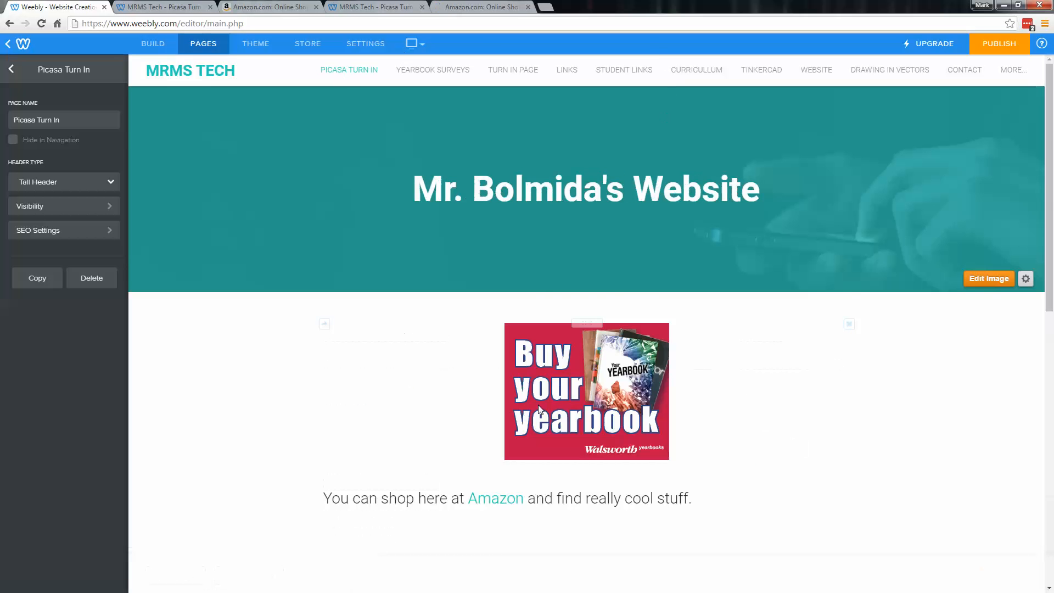
Step: Return to build mode and examine the feed address and options of the CNN feed reader on the Picasa Turn In page
{"action": "scroll", "coordinate": [273, 444], "scroll_direction": "down", "scroll_amount": 3}
{"action": "scroll", "coordinate": [363, 435], "scroll_direction": "down", "scroll_amount": 3}
{"action": "scroll", "coordinate": [125, 247], "scroll_direction": "up", "scroll_amount": 1}
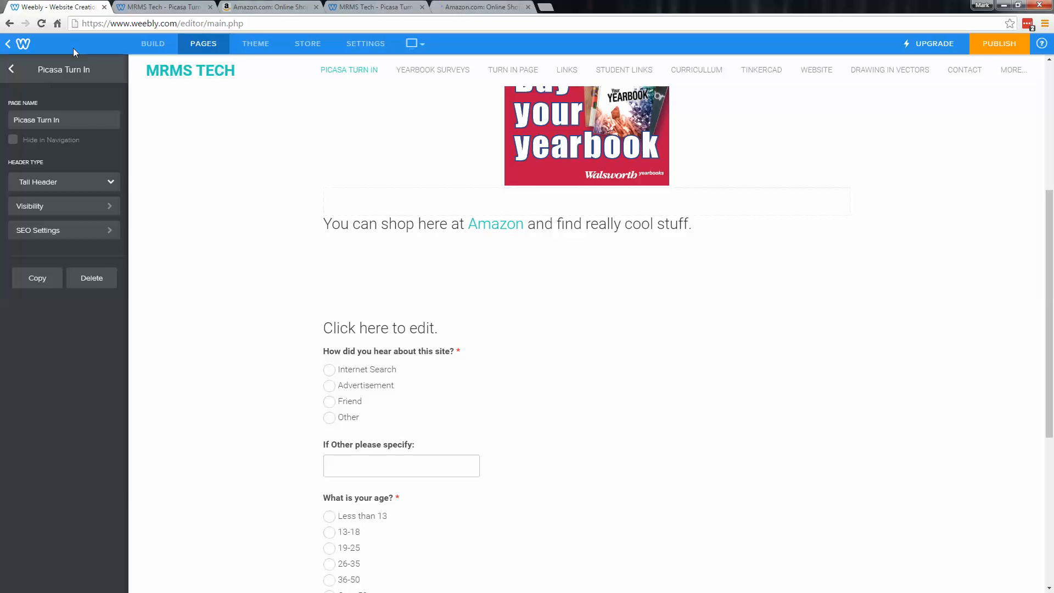
{"action": "left_click", "coordinate": [152, 43]}
{"action": "scroll", "coordinate": [593, 461], "scroll_direction": "down", "scroll_amount": 5}
{"action": "scroll", "coordinate": [595, 461], "scroll_direction": "up", "scroll_amount": 4}
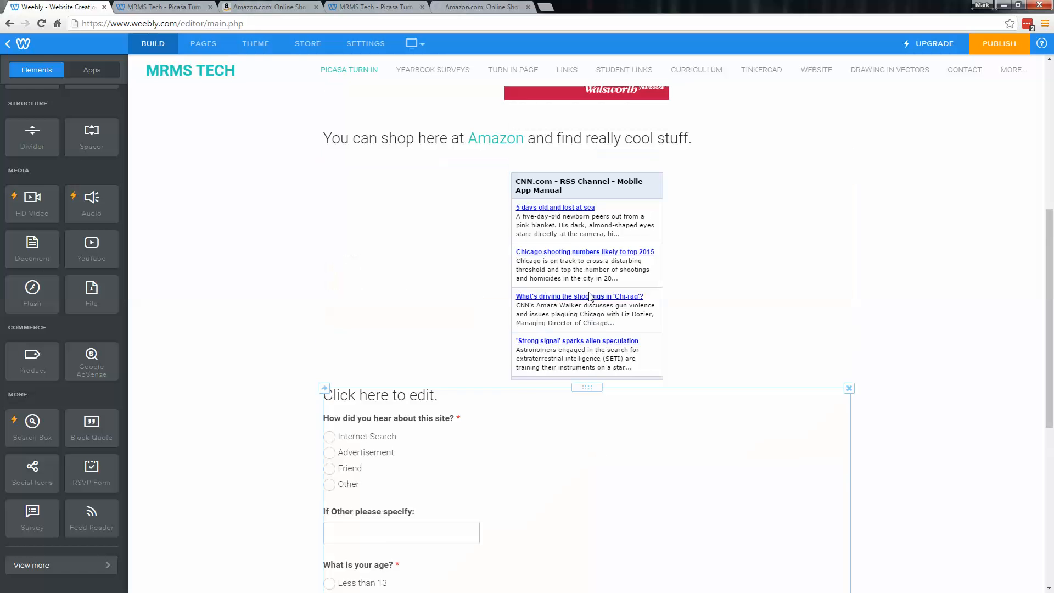
{"action": "scroll", "coordinate": [590, 296], "scroll_direction": "up", "scroll_amount": 2}
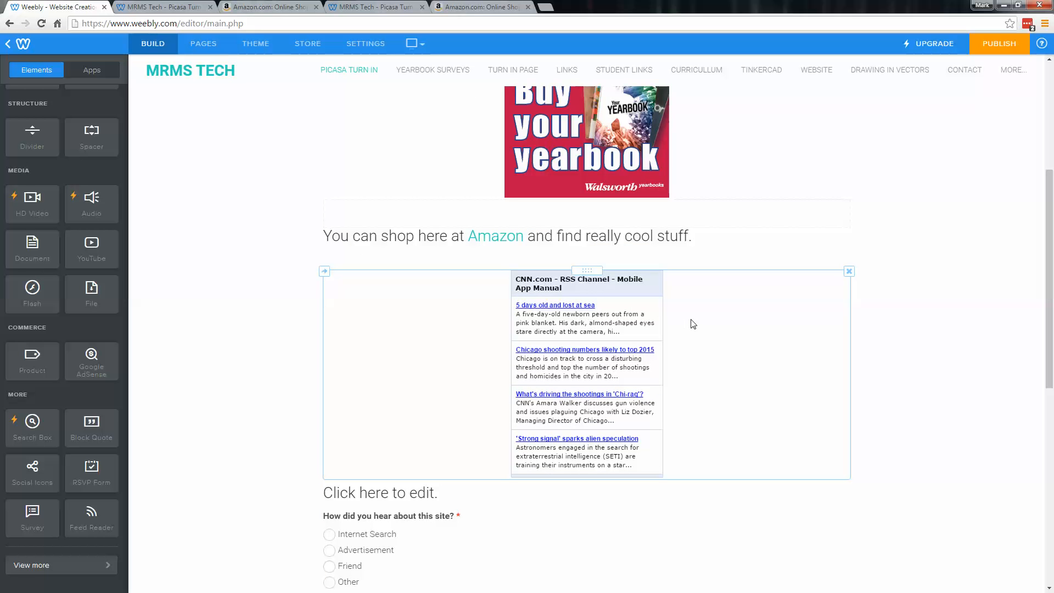
{"action": "left_click", "coordinate": [696, 341]}
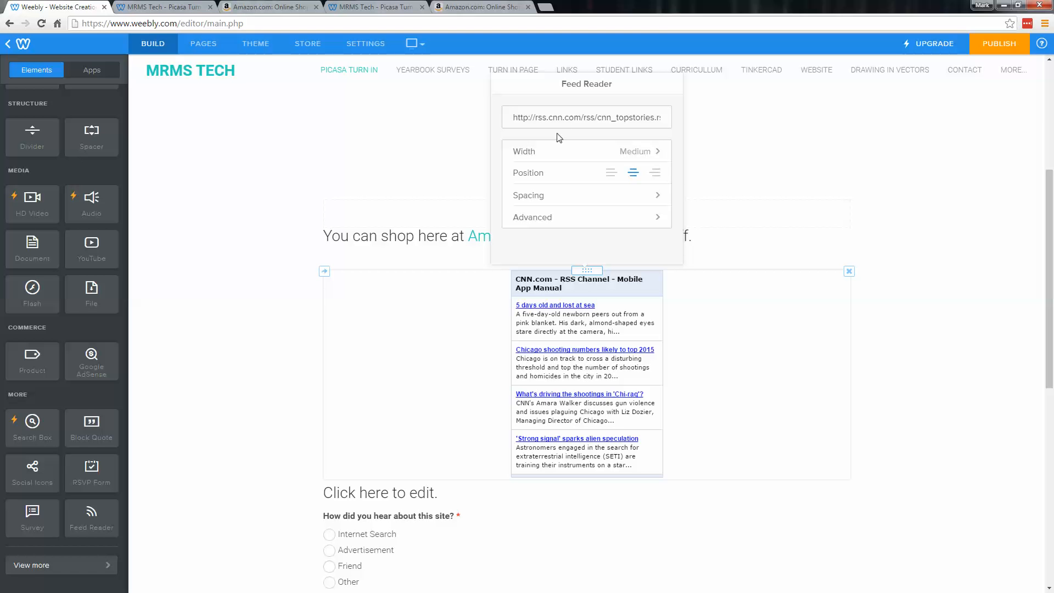
{"action": "left_click_drag", "start_coordinate": [553, 119], "coordinate": [696, 118]}
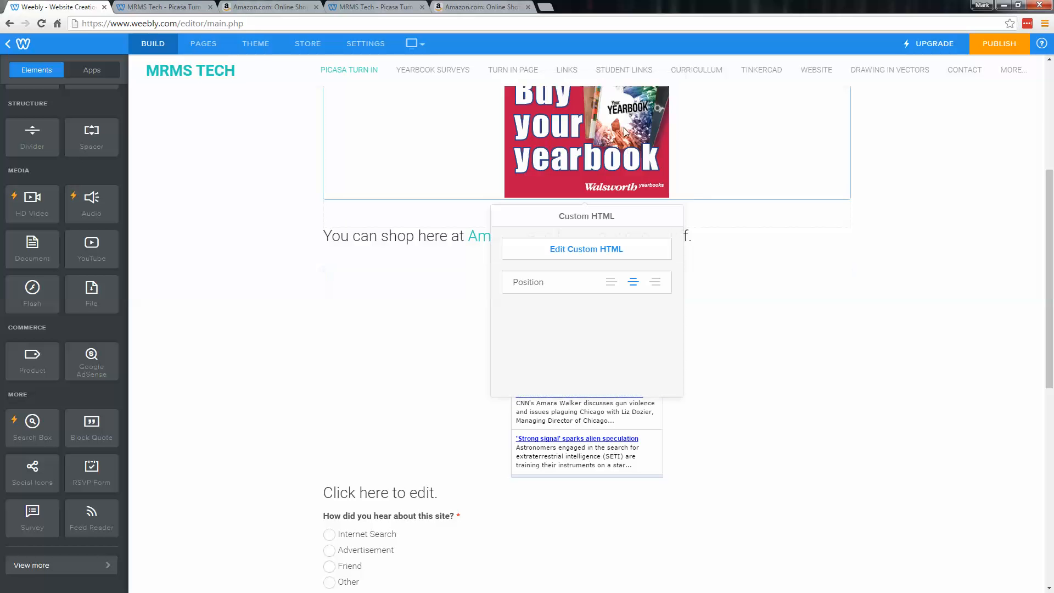
{"action": "left_click", "coordinate": [919, 372]}
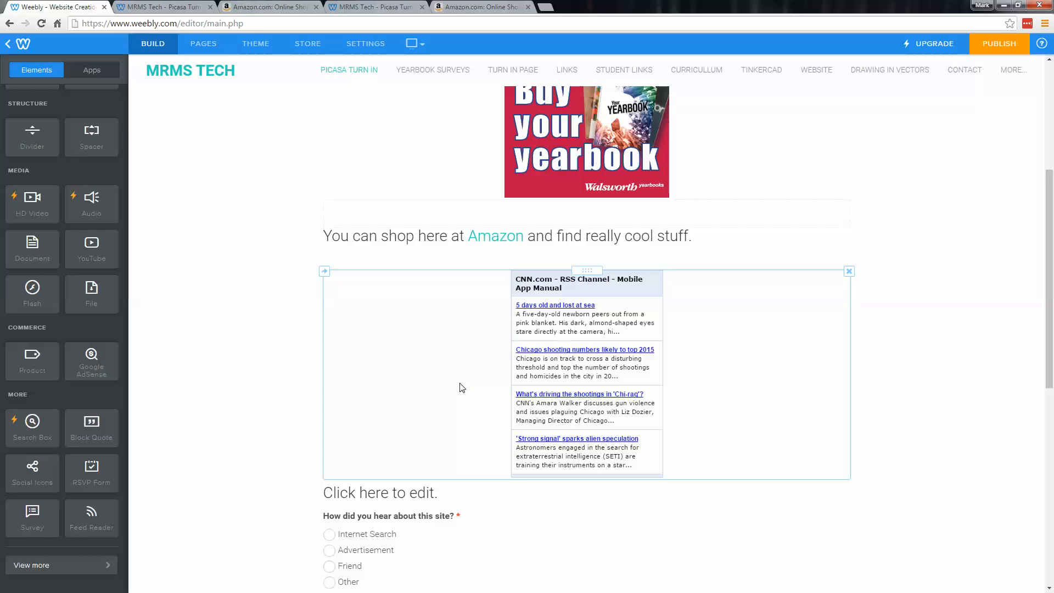
Step: Inspect the options of the survey question "How did you hear about this site?" and save the form
{"action": "scroll", "coordinate": [463, 388], "scroll_direction": "down", "scroll_amount": 8}
{"action": "scroll", "coordinate": [407, 354], "scroll_direction": "up", "scroll_amount": 2}
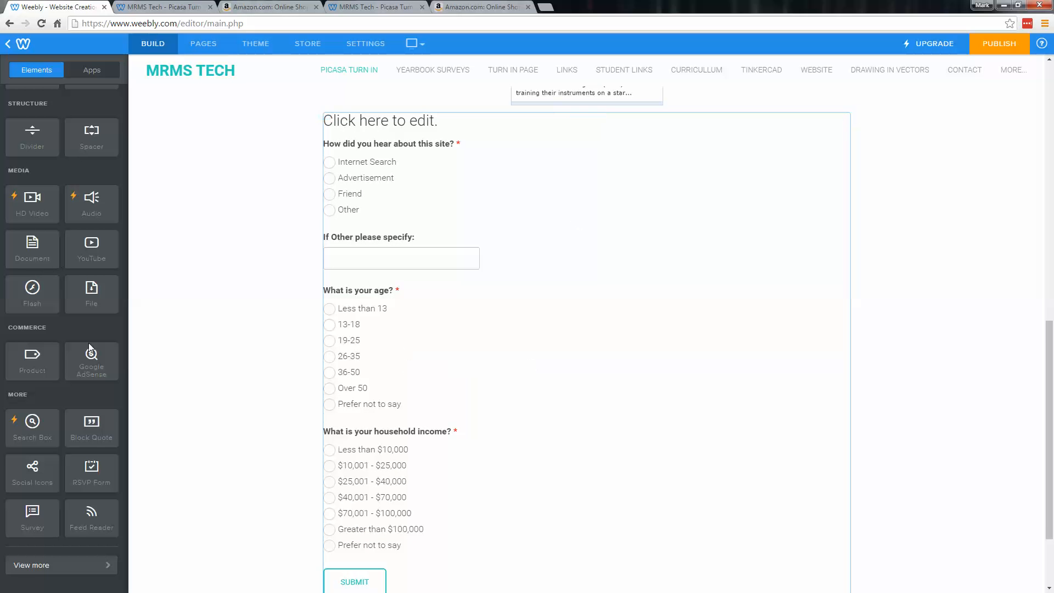
{"action": "scroll", "coordinate": [55, 307], "scroll_direction": "up", "scroll_amount": 4}
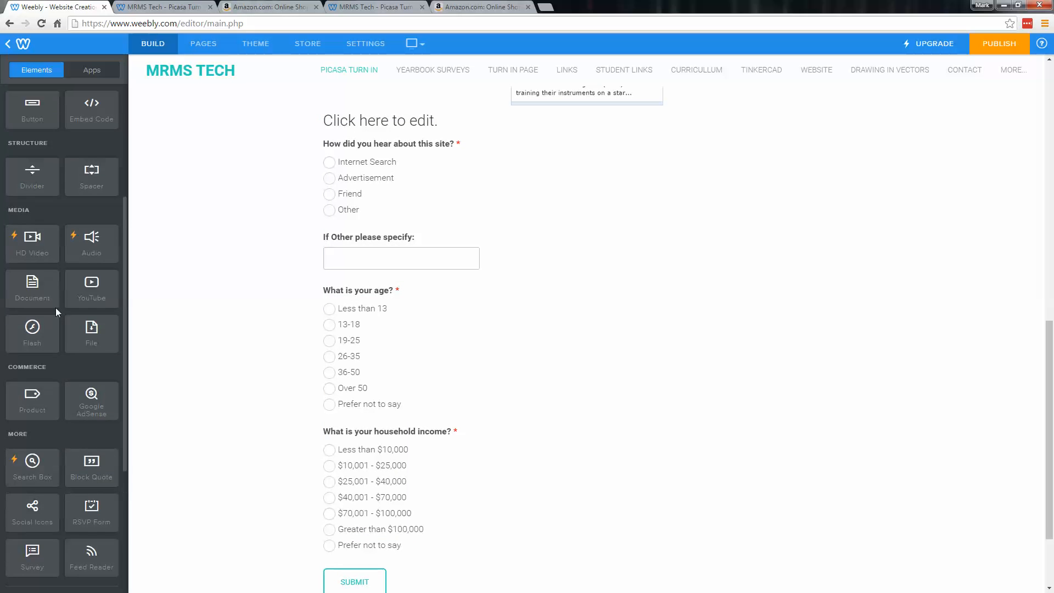
{"action": "scroll", "coordinate": [77, 310], "scroll_direction": "down", "scroll_amount": 4}
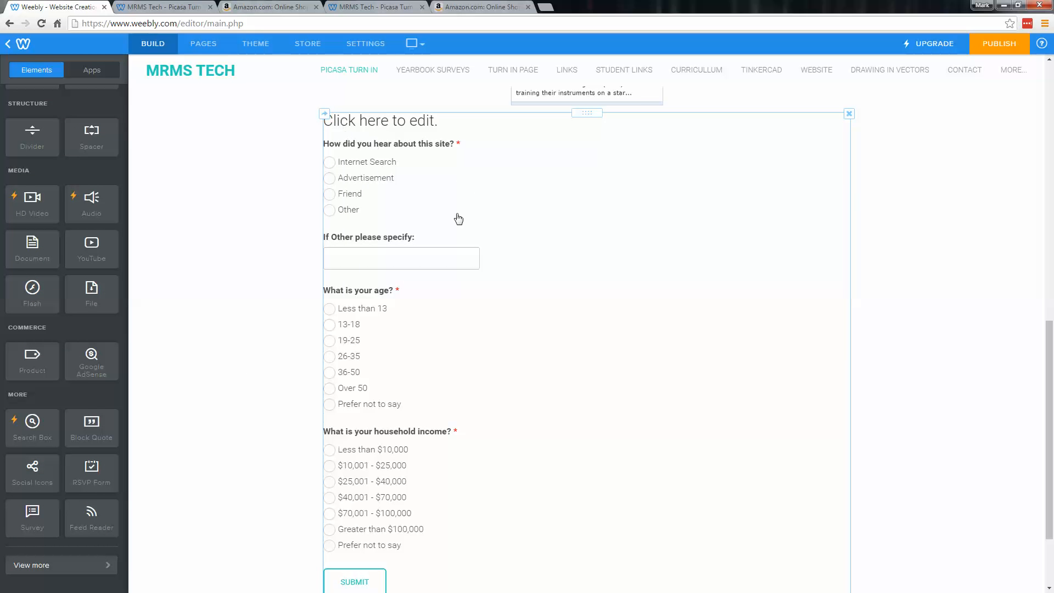
{"action": "left_click", "coordinate": [329, 209]}
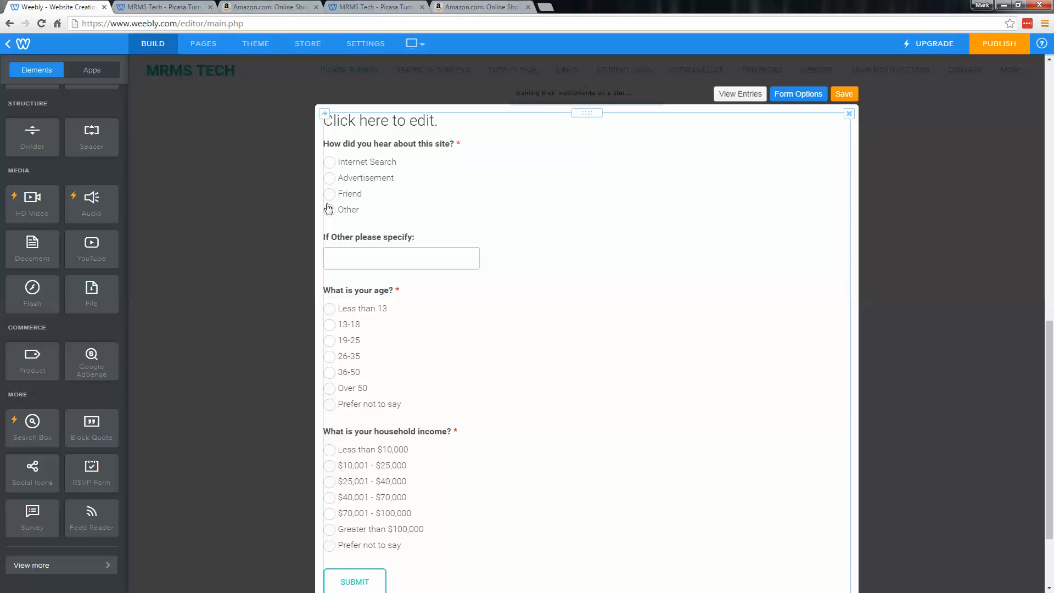
{"action": "left_click", "coordinate": [332, 168]}
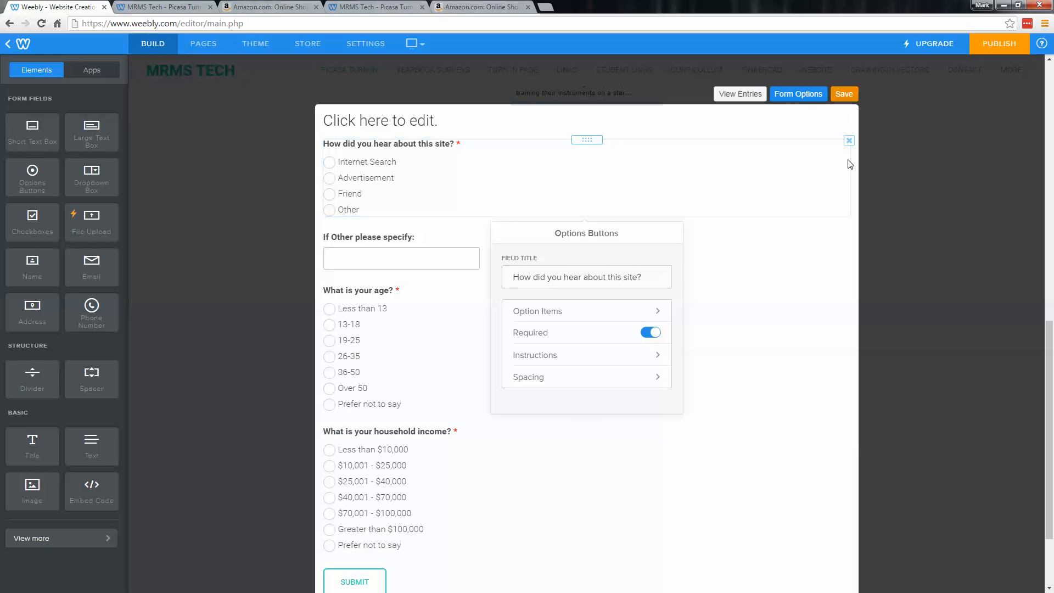
{"action": "left_click", "coordinate": [844, 94]}
Step: Look over the featured apps and return to the page elements
{"action": "scroll", "coordinate": [795, 447], "scroll_direction": "down", "scroll_amount": 2}
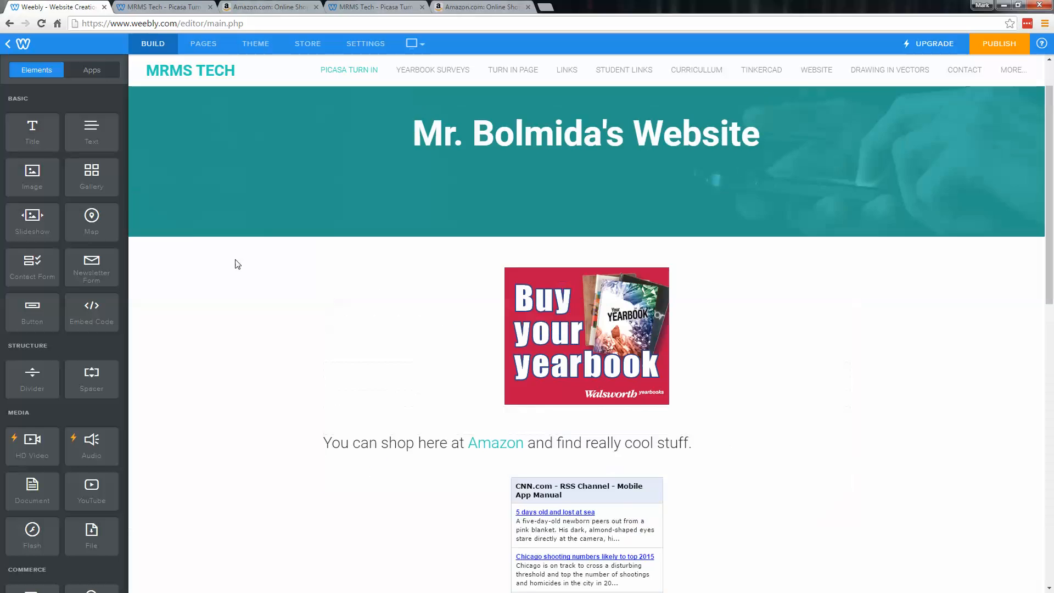
{"action": "scroll", "coordinate": [235, 259], "scroll_direction": "up", "scroll_amount": 1}
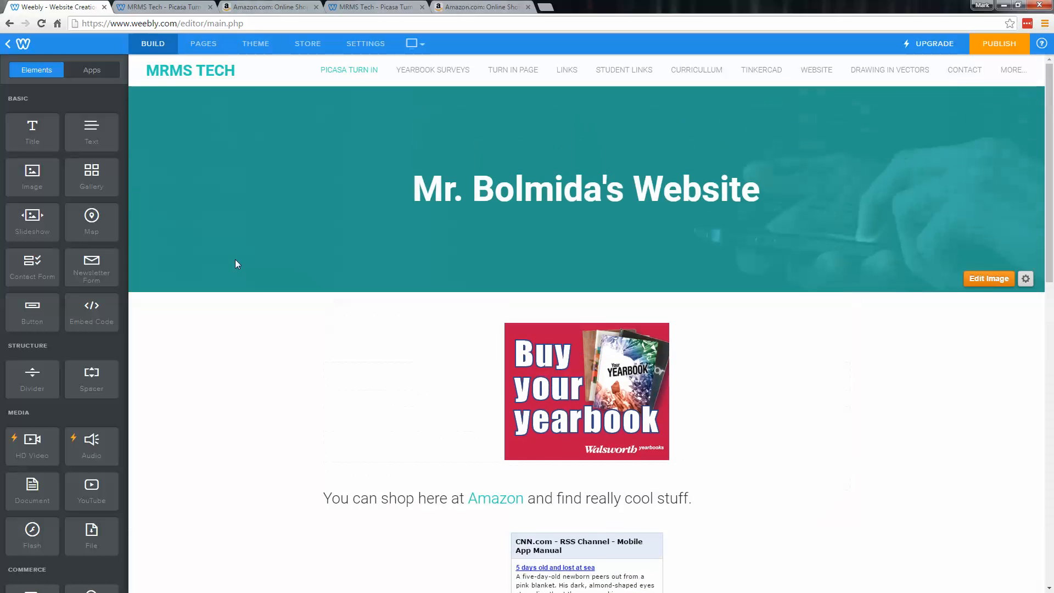
{"action": "left_click", "coordinate": [88, 72]}
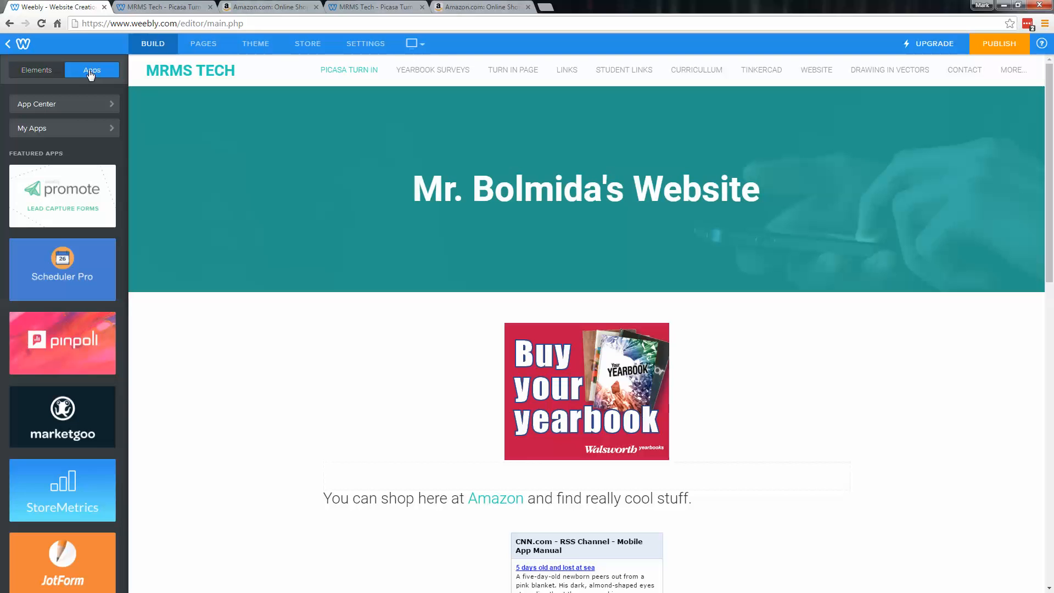
{"action": "left_click", "coordinate": [38, 72]}
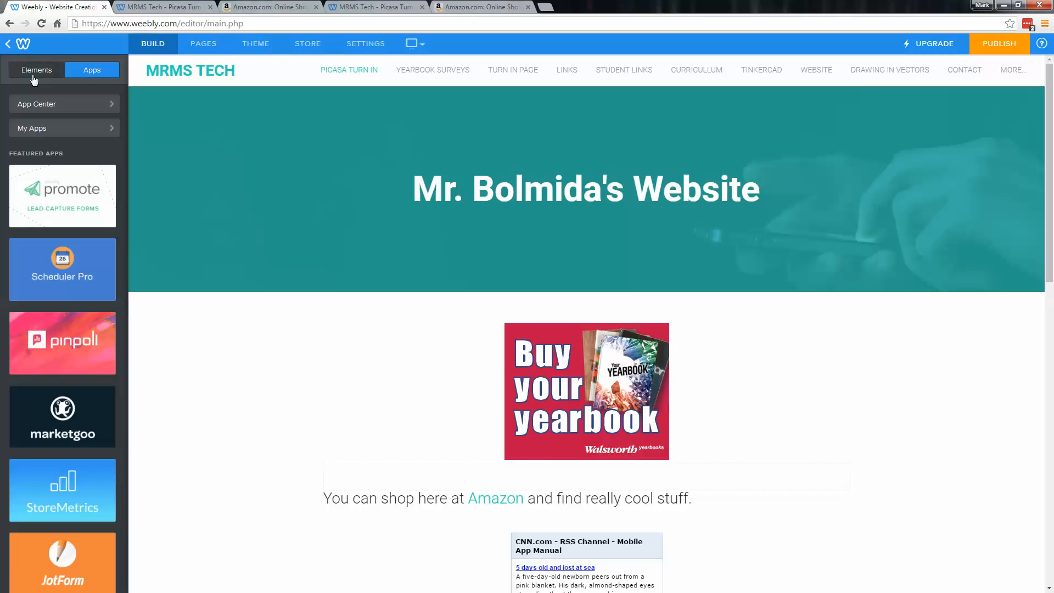